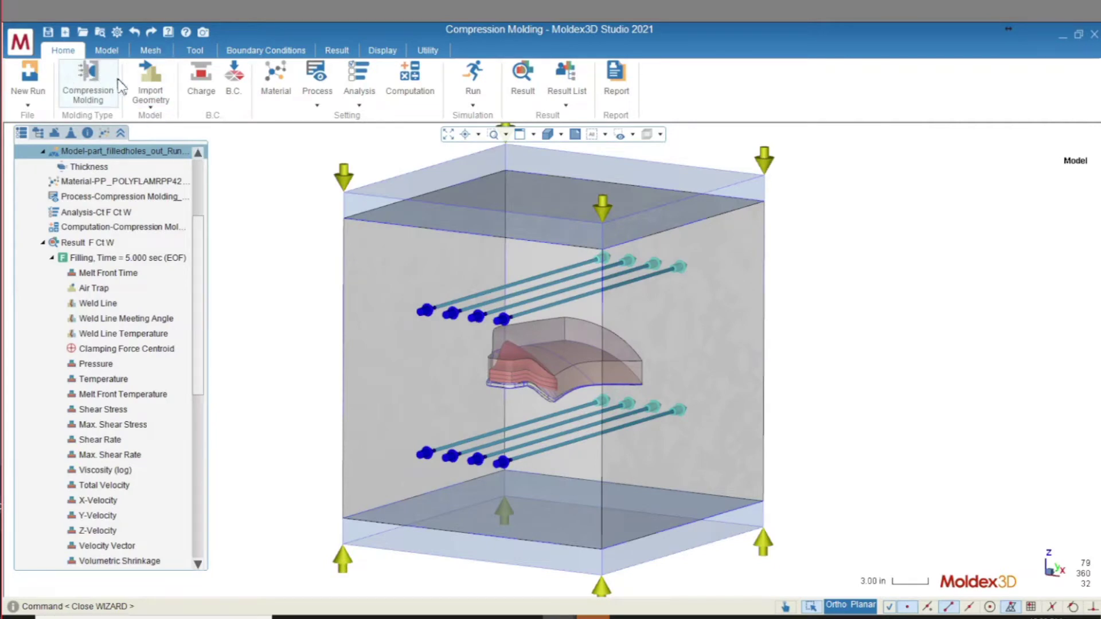
Angle the view and show only Part(1), hiding boundary condition markers and other model items
click(39, 133)
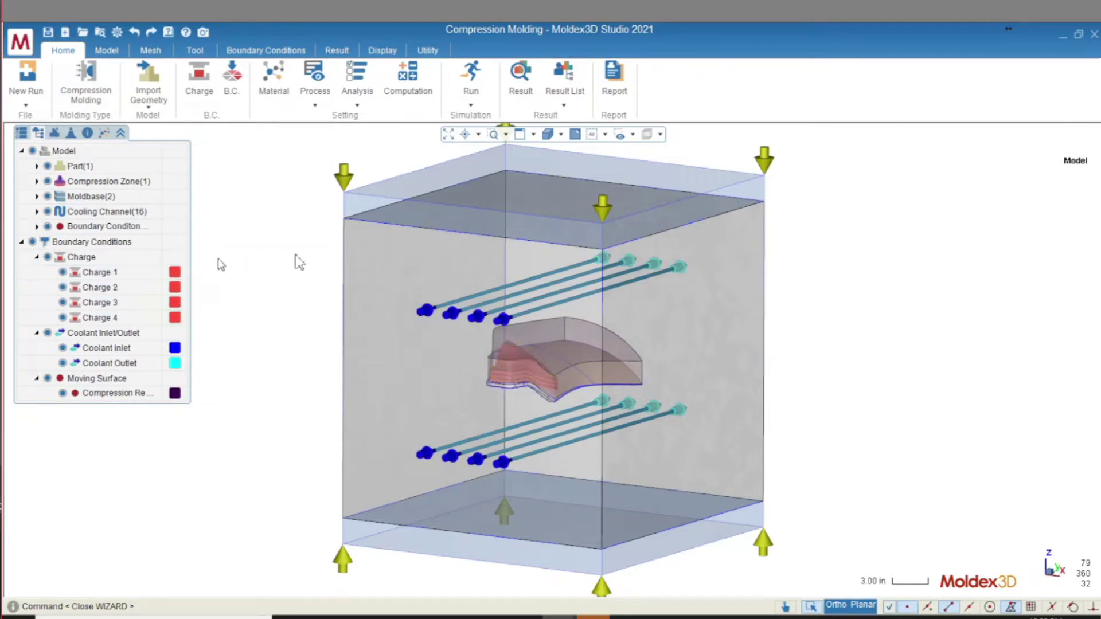
middle_drag(443, 398, 498, 425)
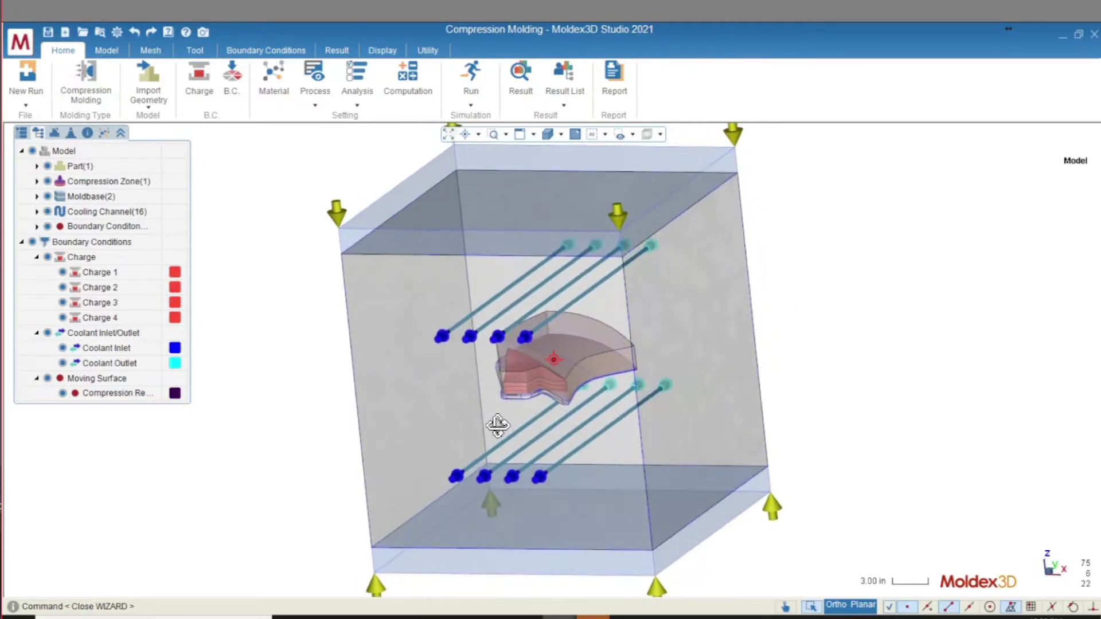
click(32, 242)
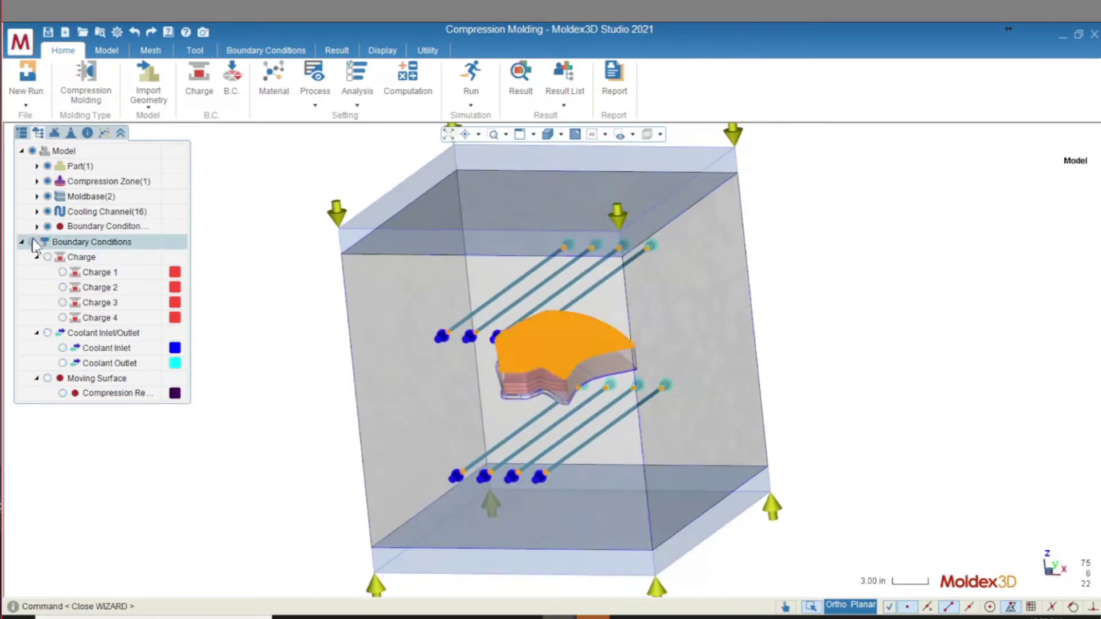
click(33, 150)
click(48, 167)
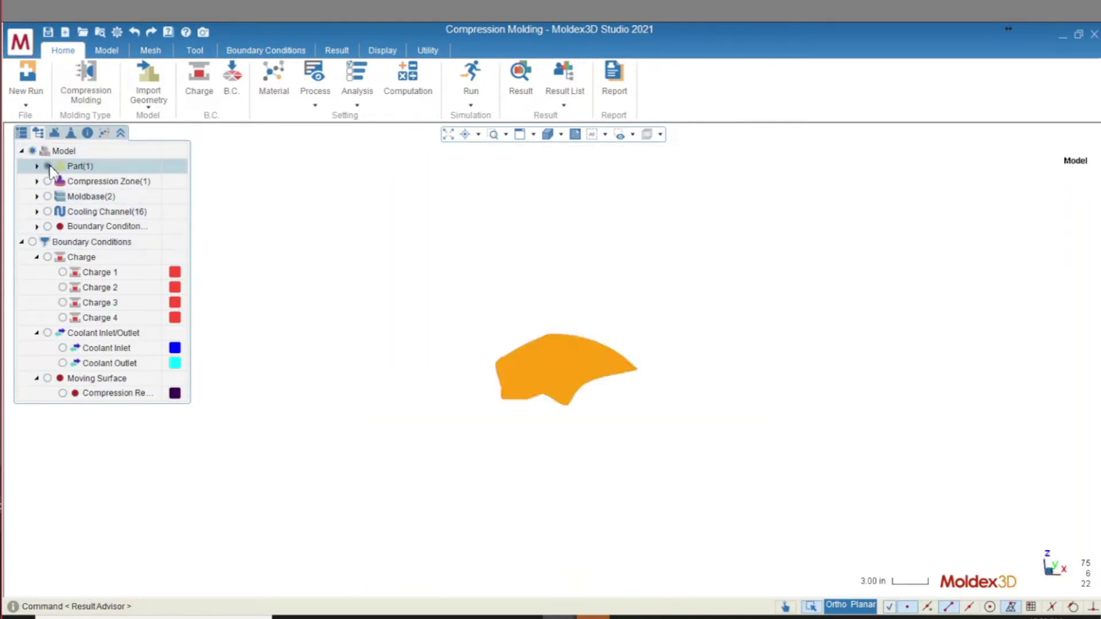
Fit the part to the view and open the run's process settings
click(21, 132)
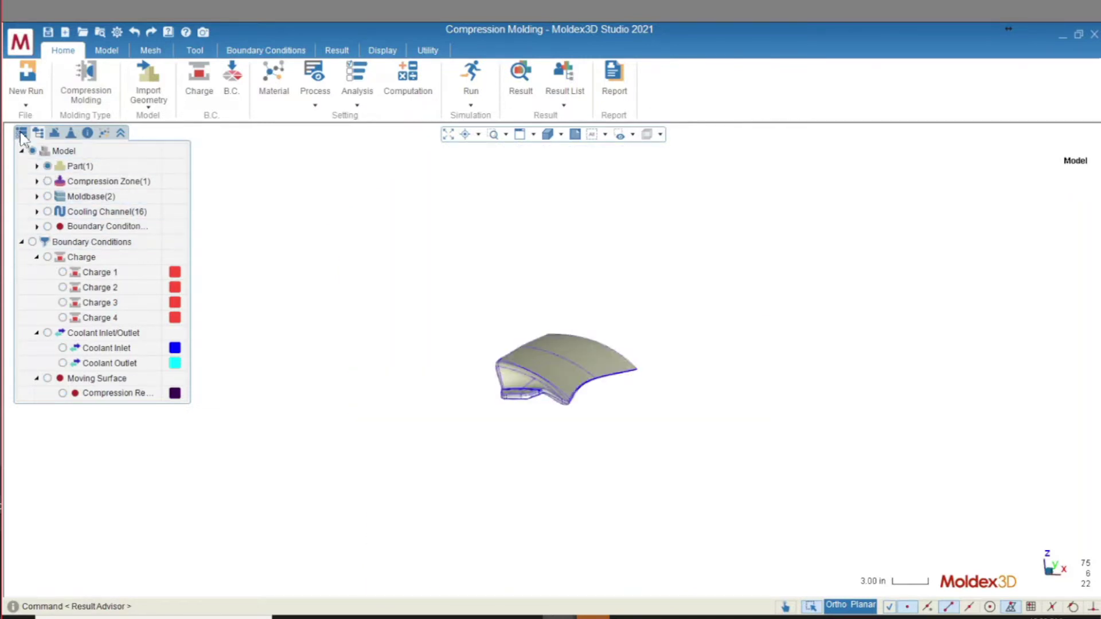
click(447, 134)
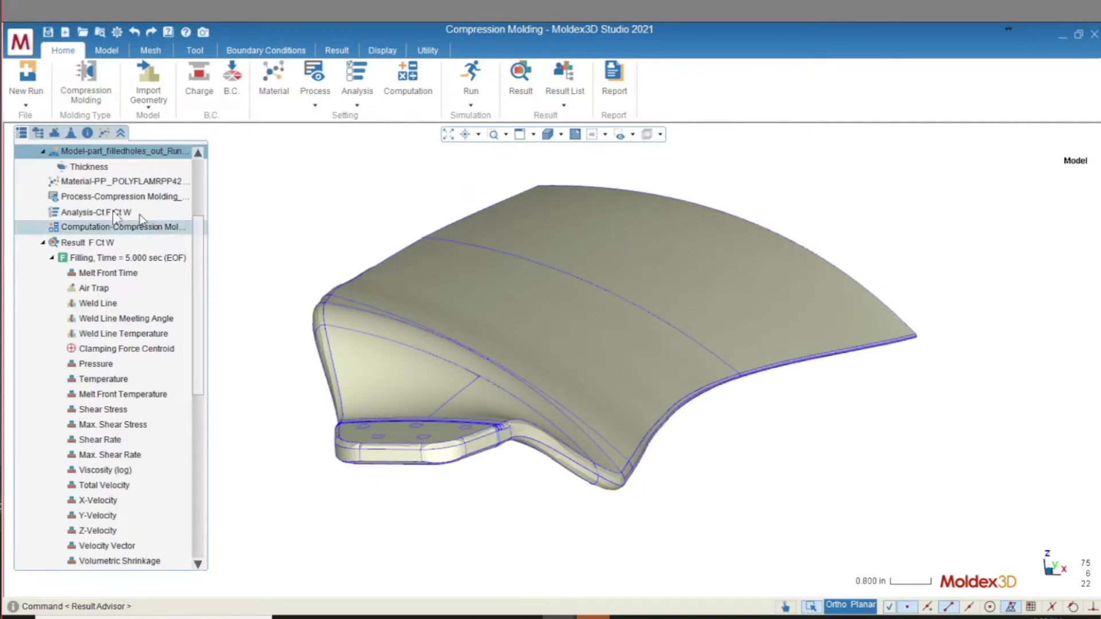
double_click(103, 197)
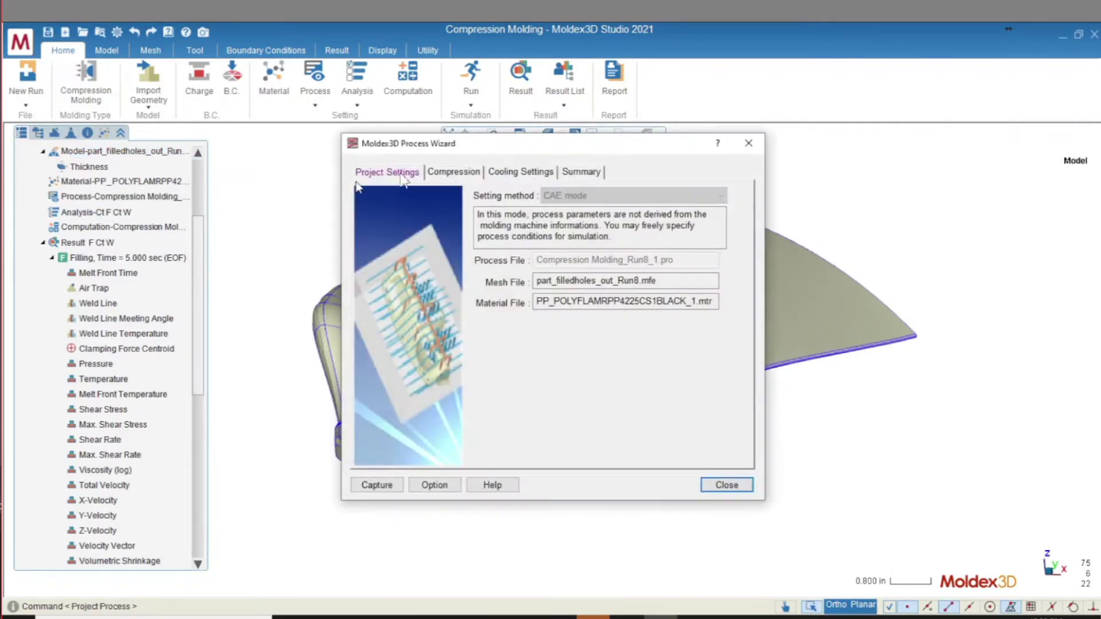
Check the Process Wizard's Compression and Cooling Settings tabs, then close the wizard
click(450, 172)
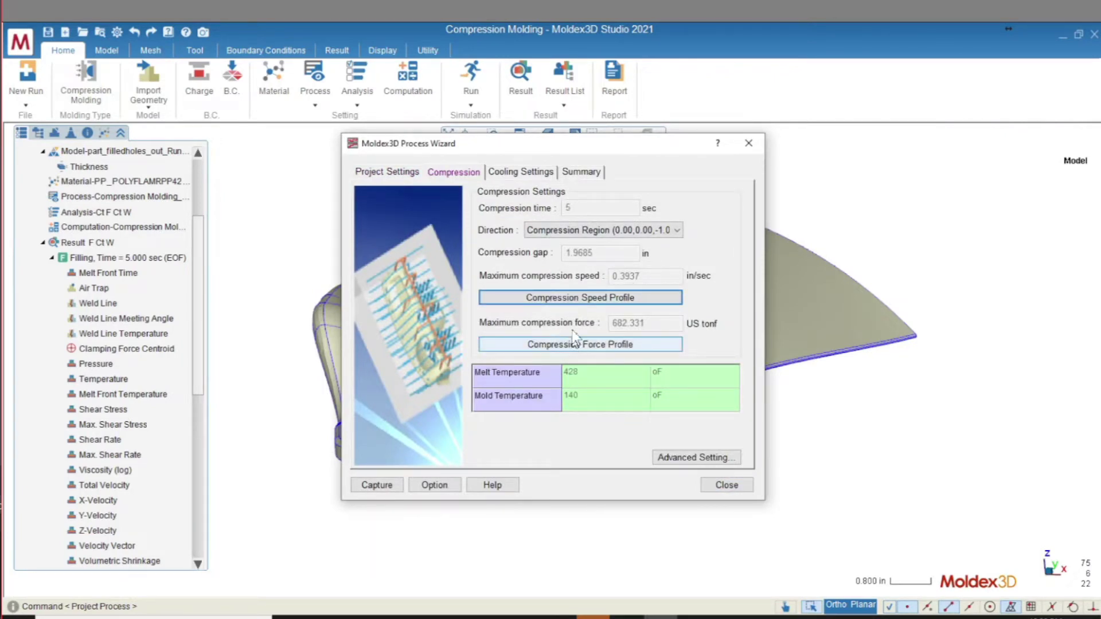
click(524, 173)
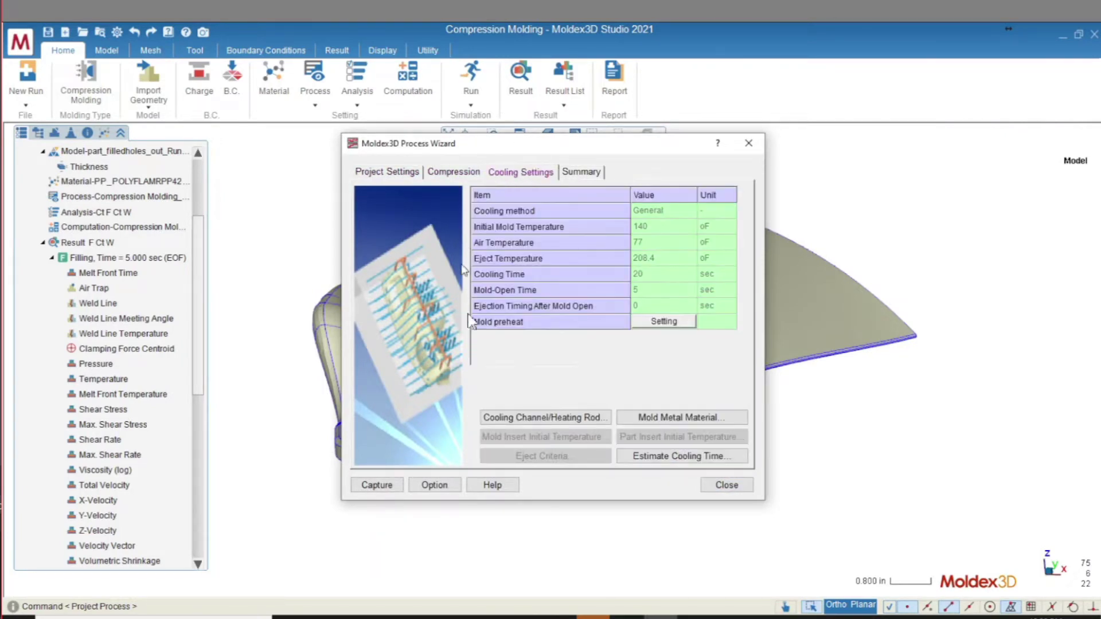
click(727, 486)
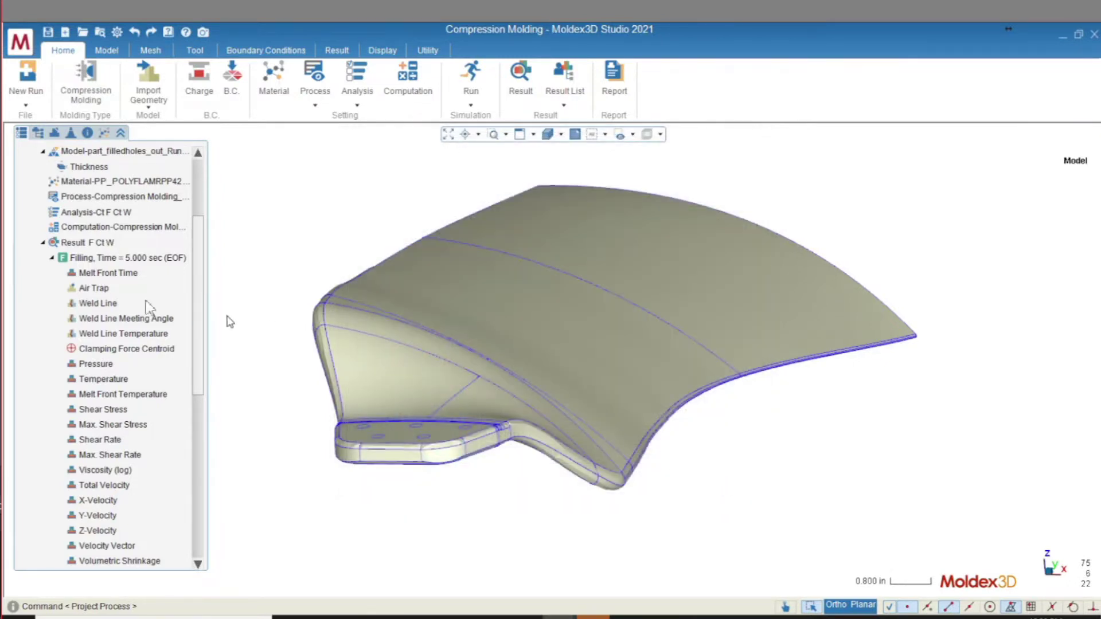
Animate the Melt Front Time result, then show filling Pressure, peaking at 28493.267 psi
click(100, 275)
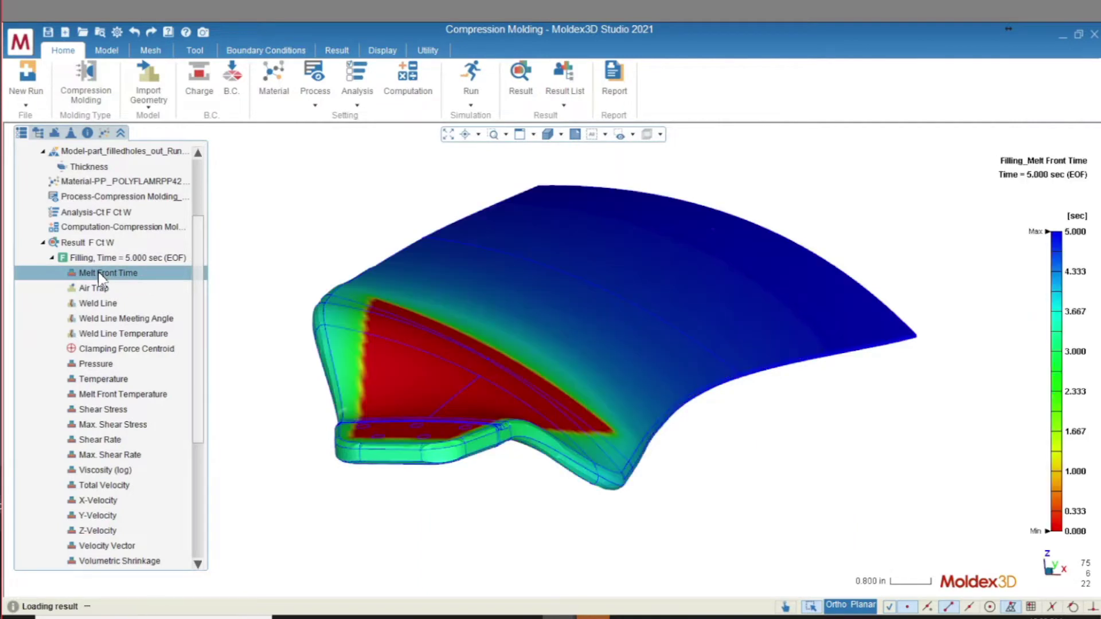
click(337, 51)
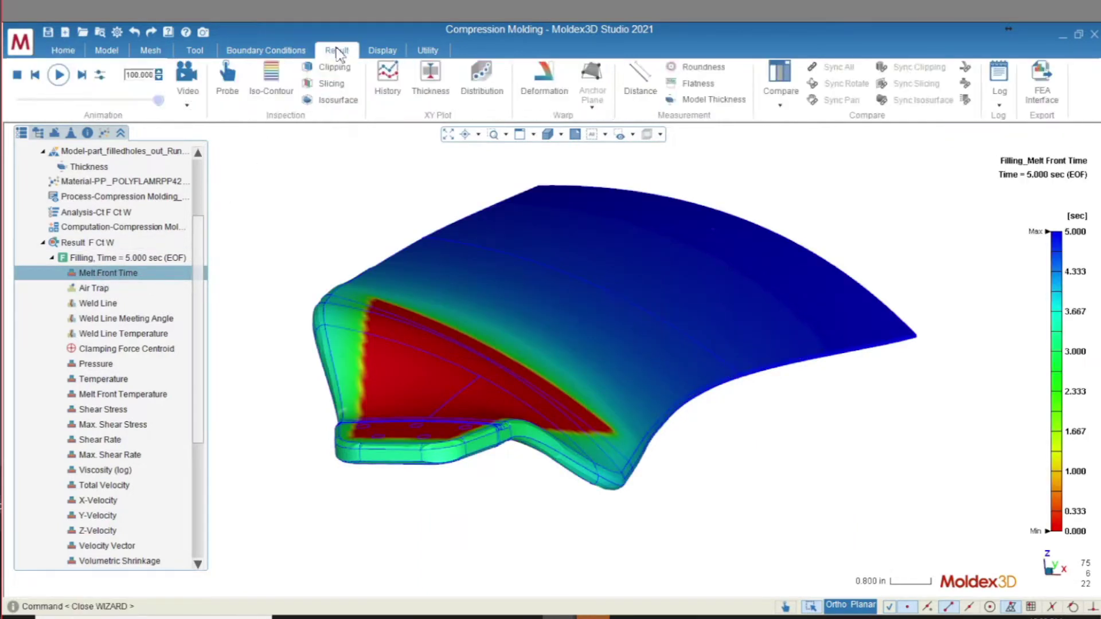
click(188, 105)
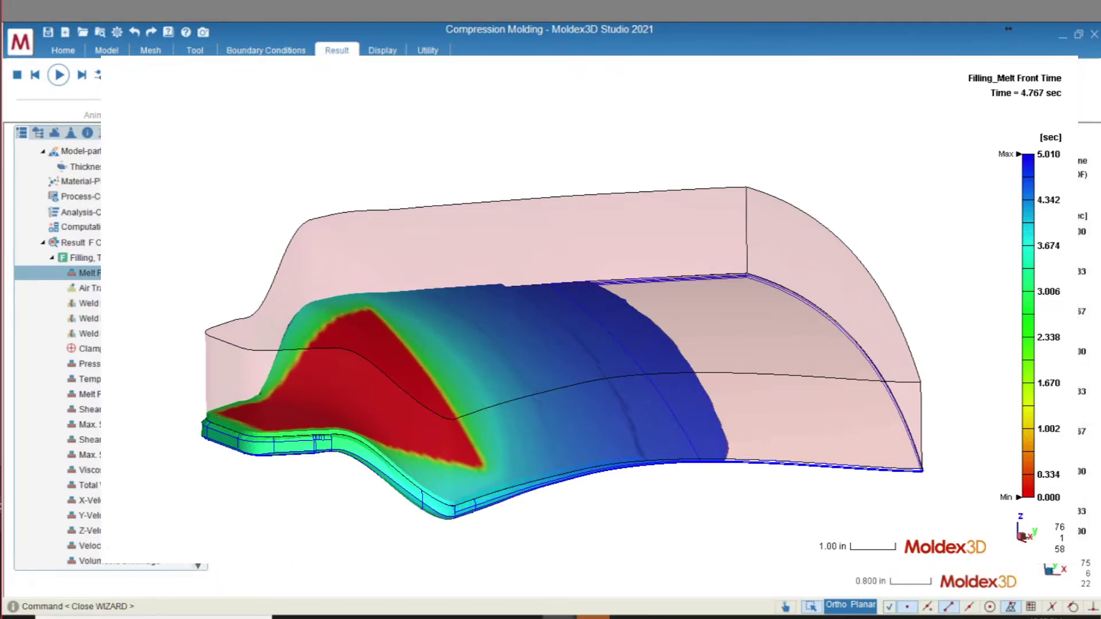
click(96, 364)
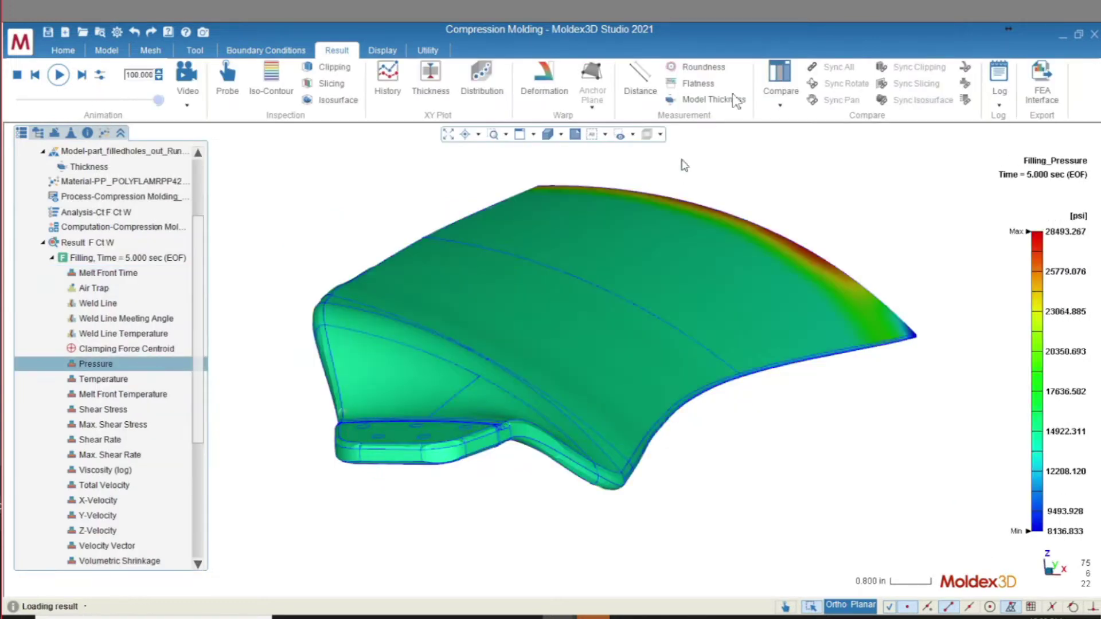
Compare three views: filling pressure, Volumetric Shrinkage, and thermally induced Von Mises Stress
click(780, 77)
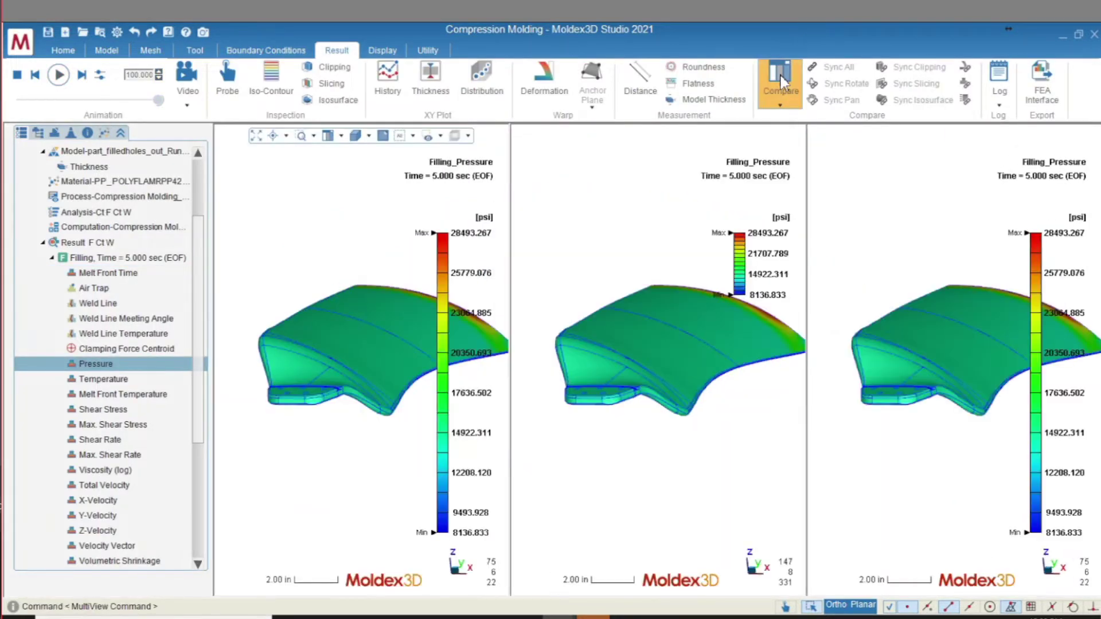
click(123, 562)
scroll(80, 510, down, 5)
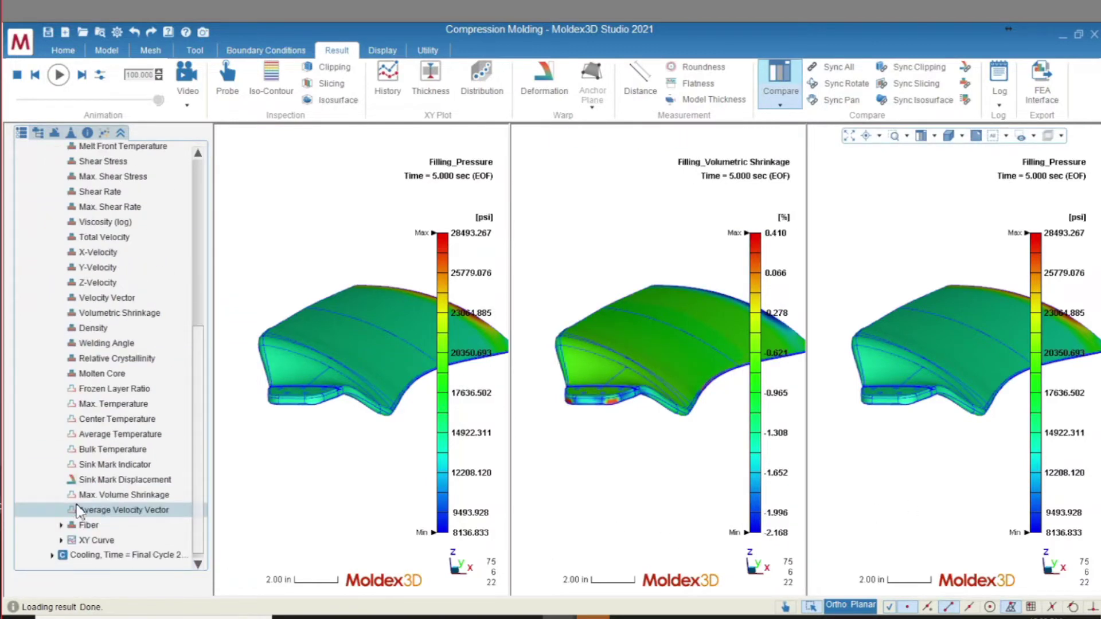
scroll(78, 510, down, 1)
click(53, 571)
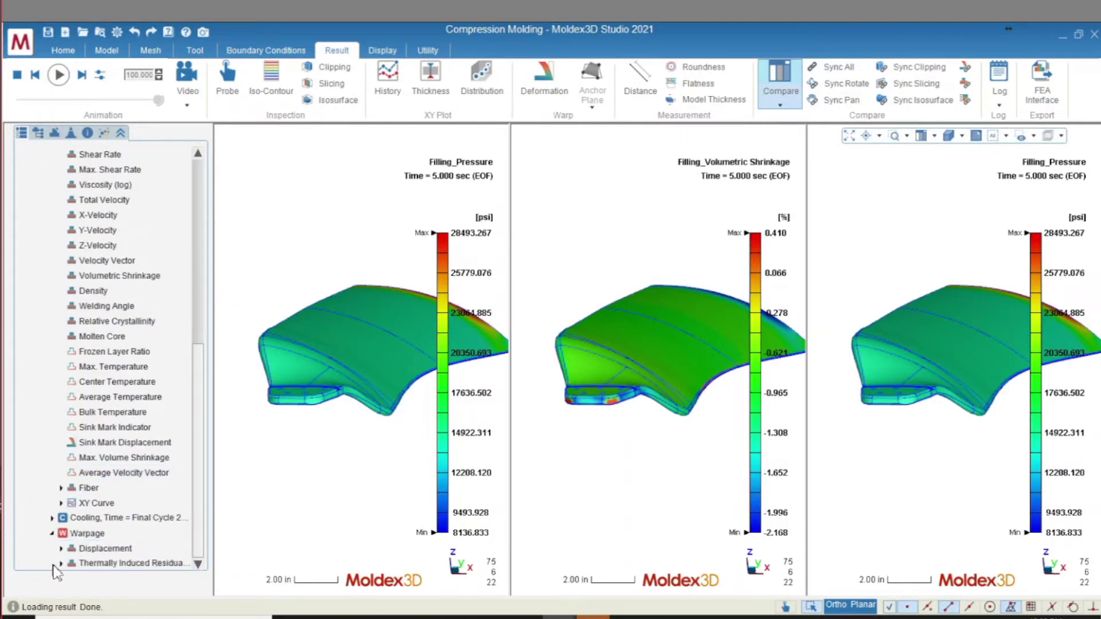
click(61, 563)
click(104, 563)
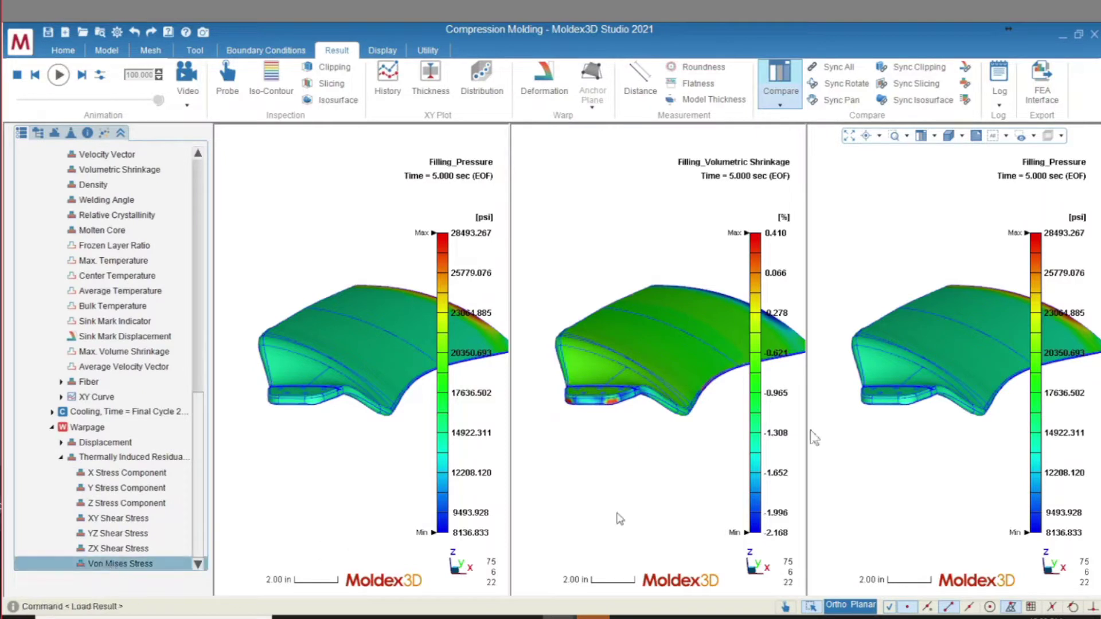
Sync rotation, cap the Von Mises scale at 2361.814 psi, and turn all views face-on
click(862, 87)
mouse_move(1049, 241)
drag(1031, 387, 1031, 452)
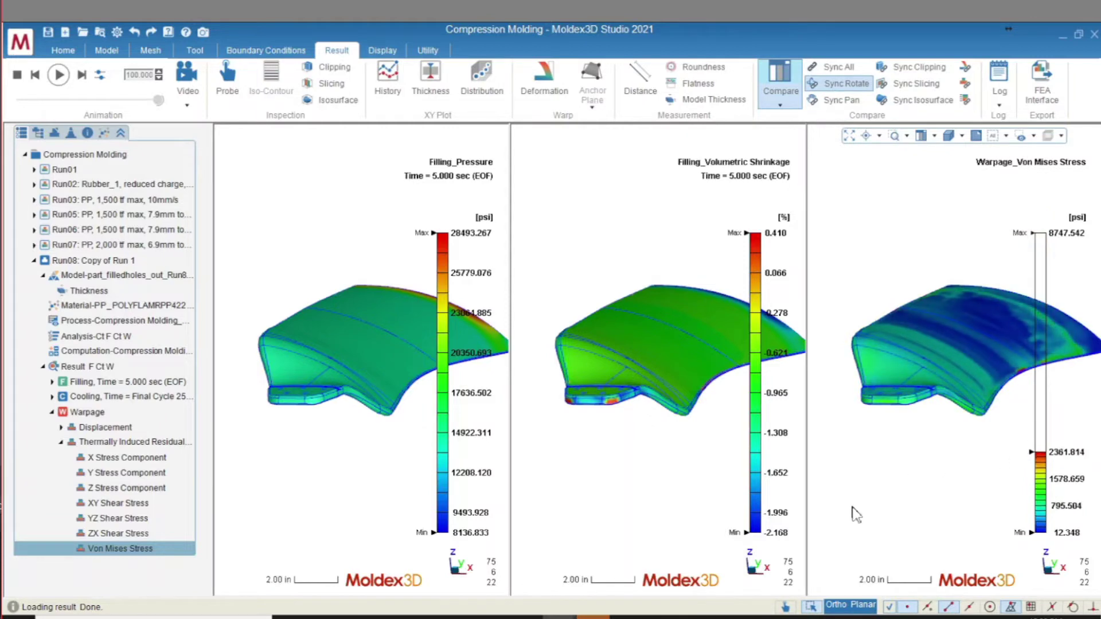
middle_drag(856, 514, 920, 560)
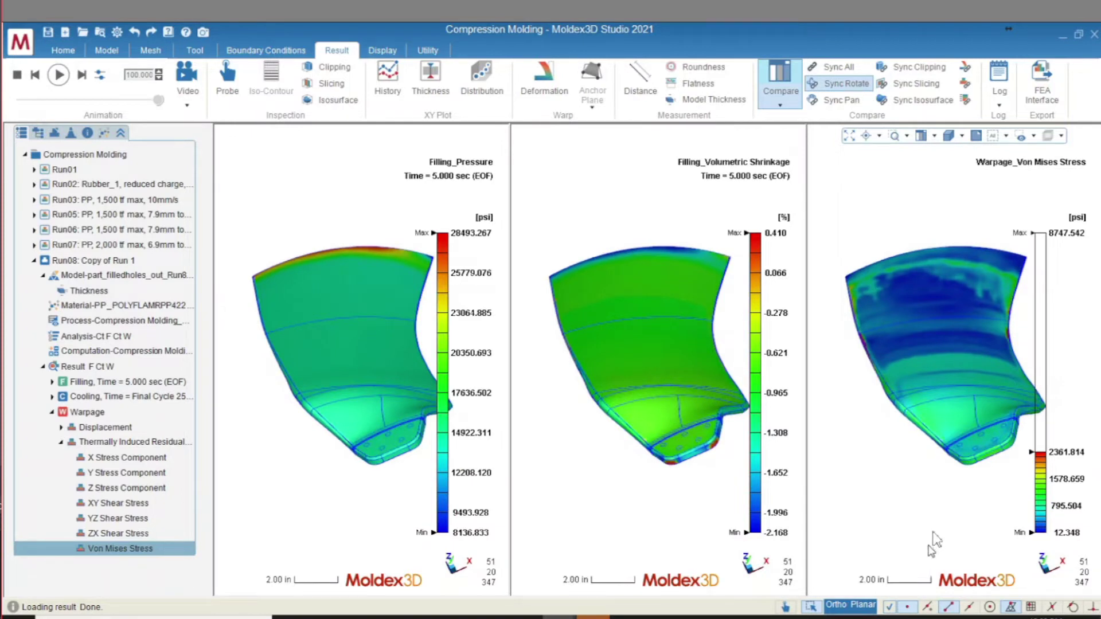
click(1000, 104)
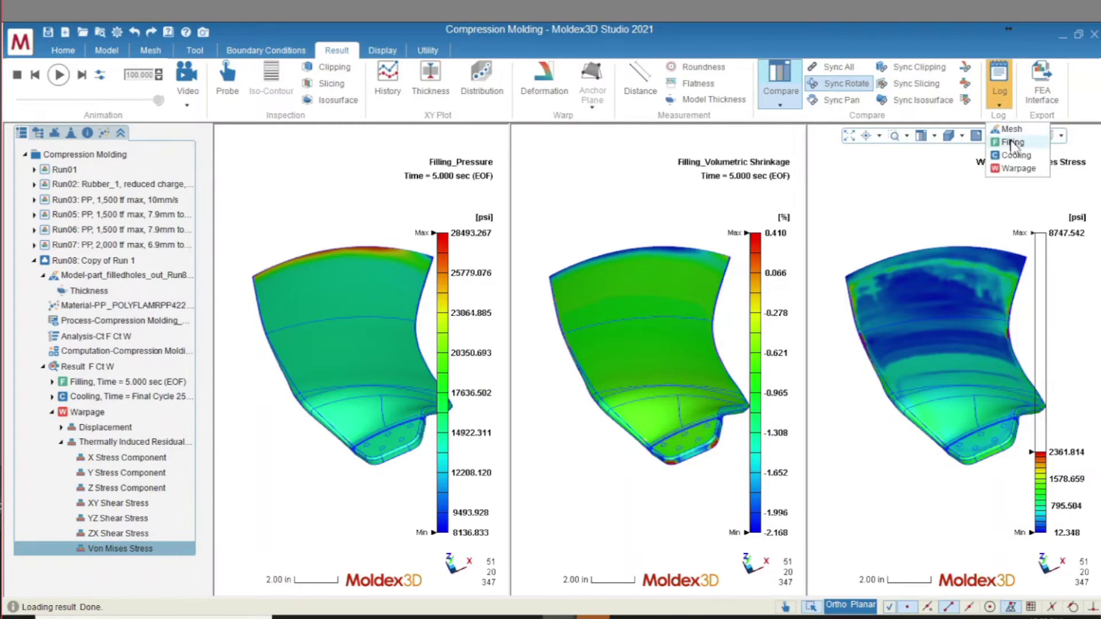
Find the W111525 compression-force-too-small warning in the Filling log, then close Notepad
click(1012, 168)
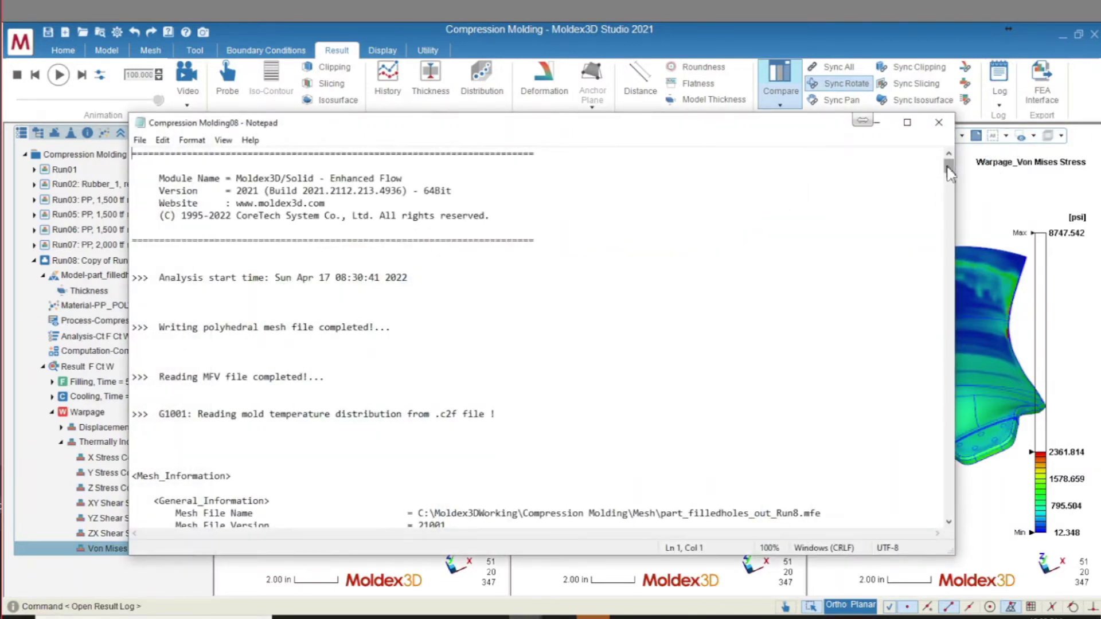
drag(948, 167, 948, 493)
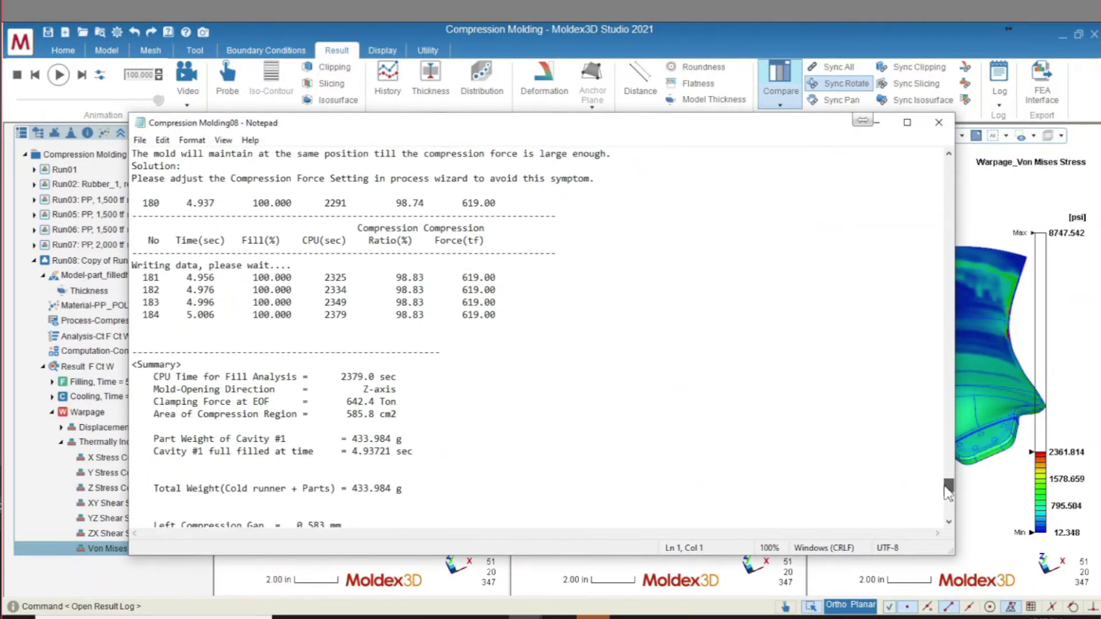
scroll(791, 393, up, 2)
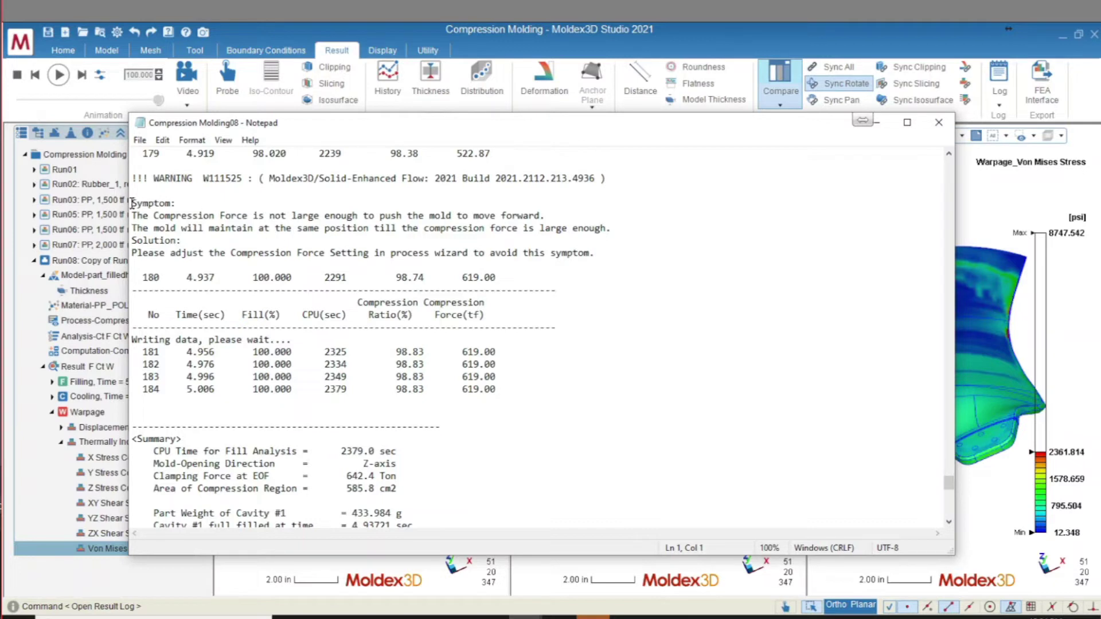
drag(133, 203, 462, 265)
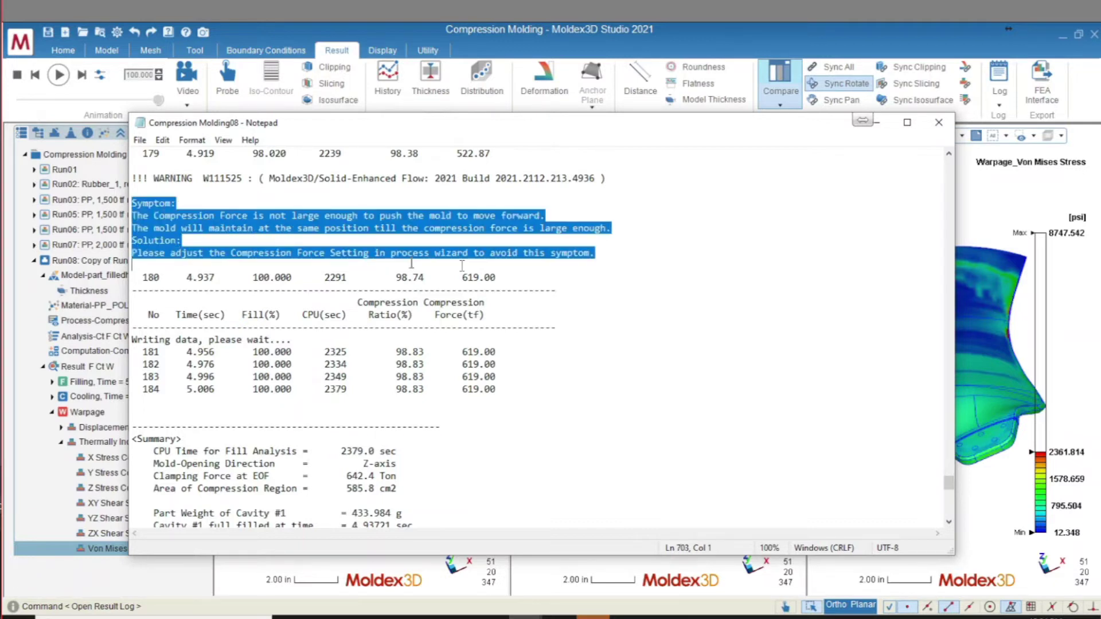
click(939, 123)
click(780, 80)
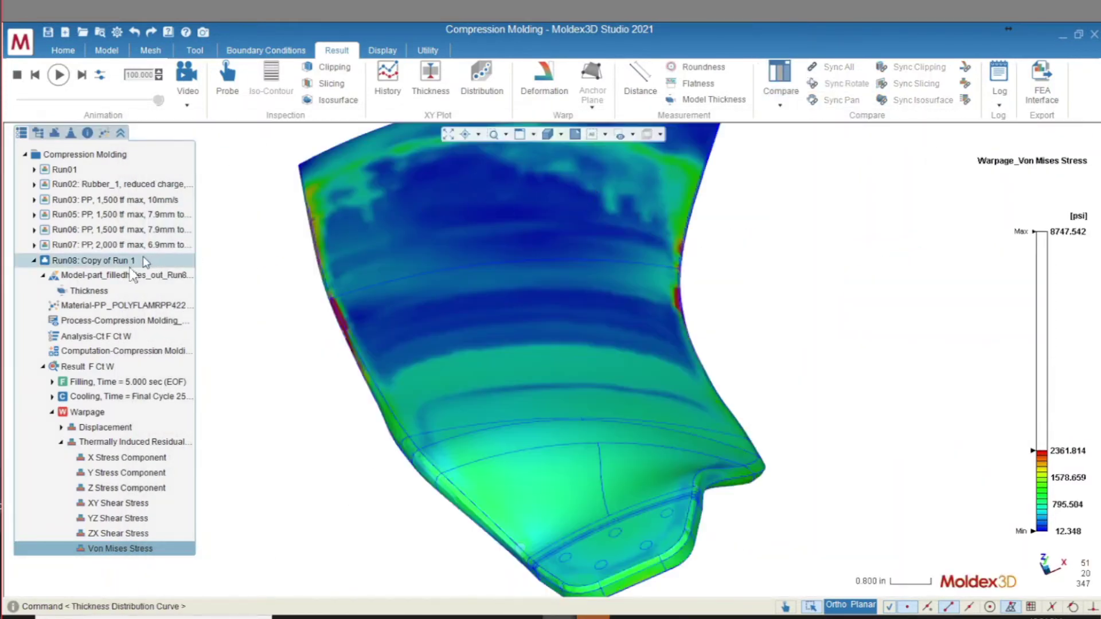
Dismiss the Run08 context menu, then expand the Filling and Fiber result nodes
right_click(138, 263)
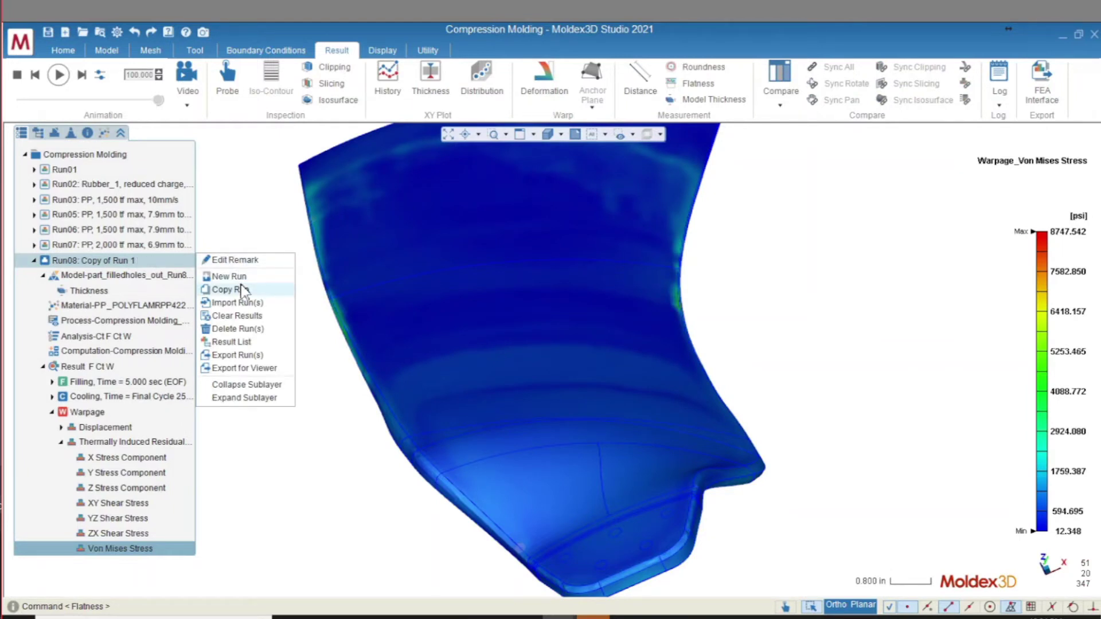
click(53, 383)
click(53, 380)
scroll(54, 386, down, 10)
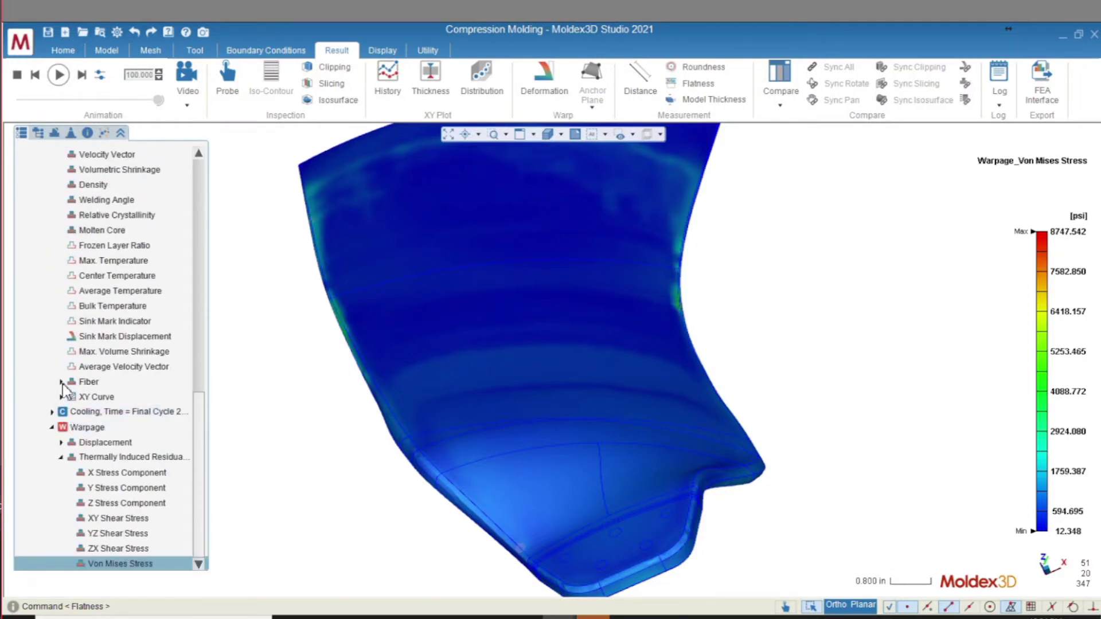
click(60, 381)
Show Fiber Orientation (0.333–0.907), zoom into the lower edge, then refit the part
click(96, 443)
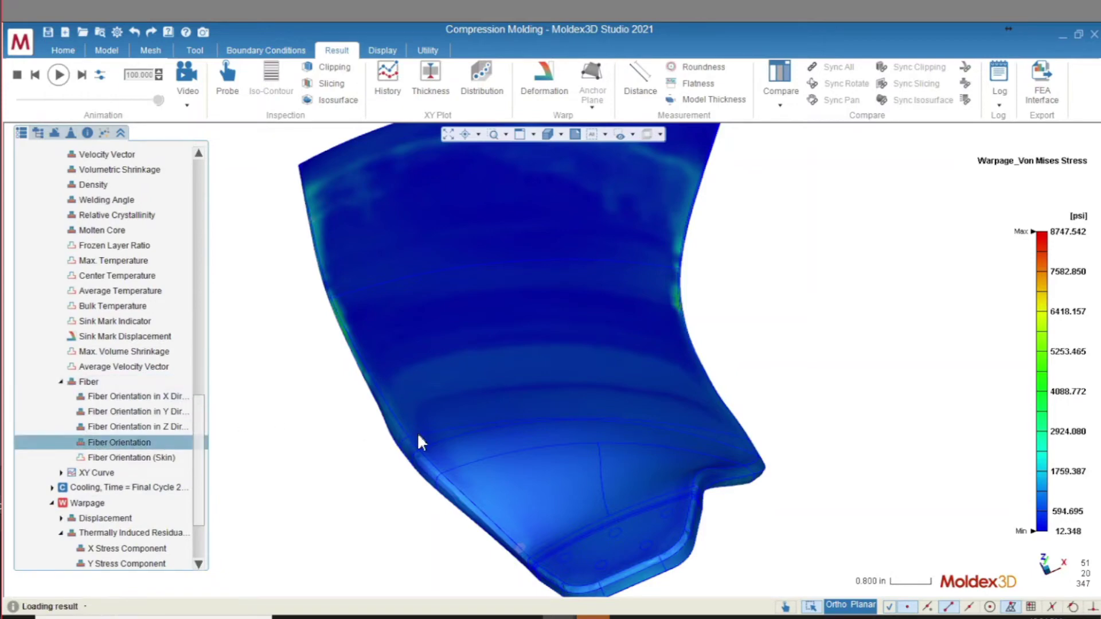
right_drag(593, 379, 621, 576)
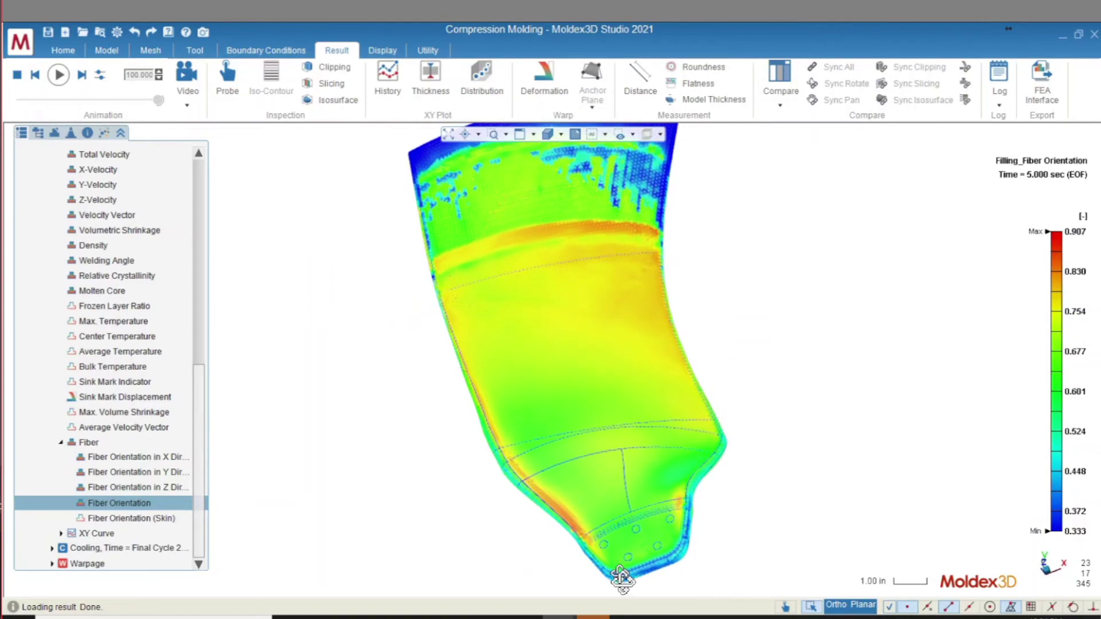
scroll(669, 541, up, 5)
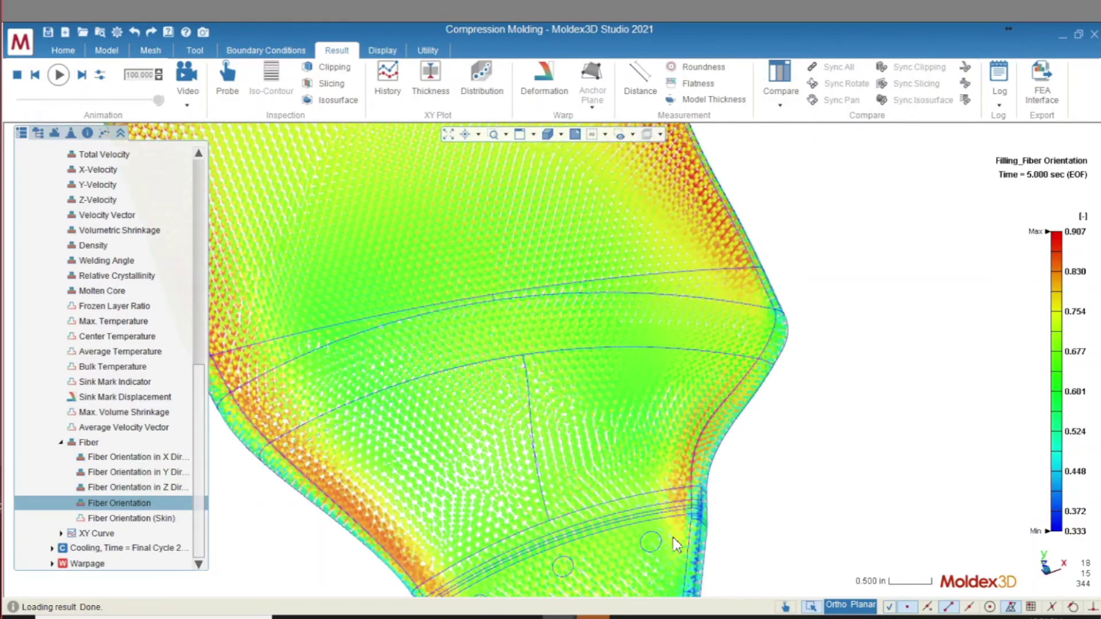
scroll(676, 544, up, 8)
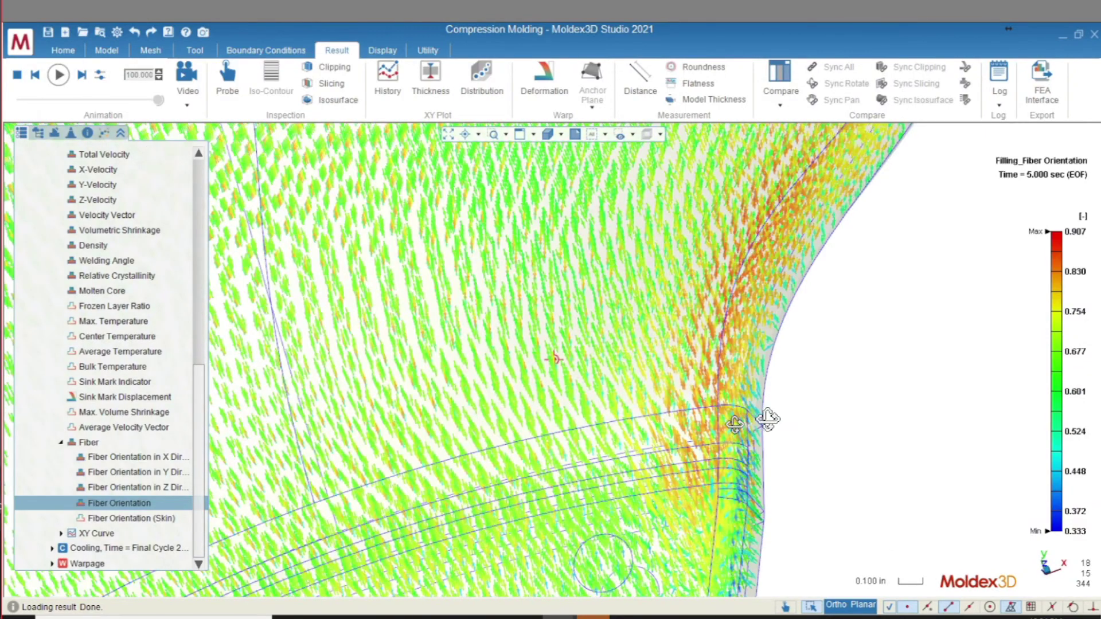
mouse_move(768, 418)
right_down()
mouse_move(814, 411)
mouse_move(643, 403)
mouse_move(772, 433)
right_up()
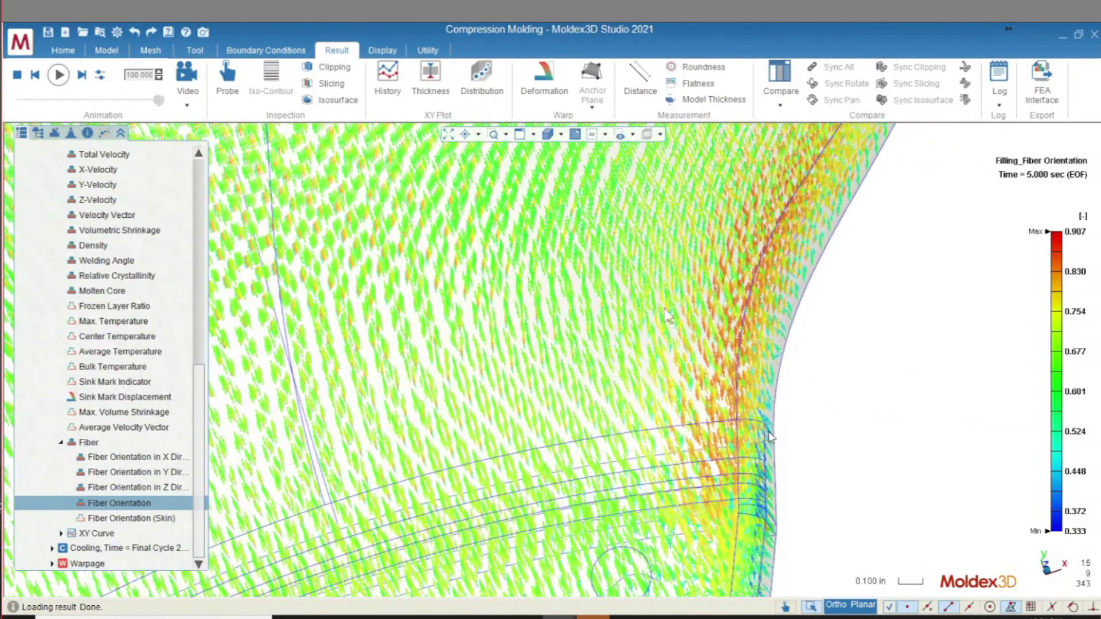
click(448, 135)
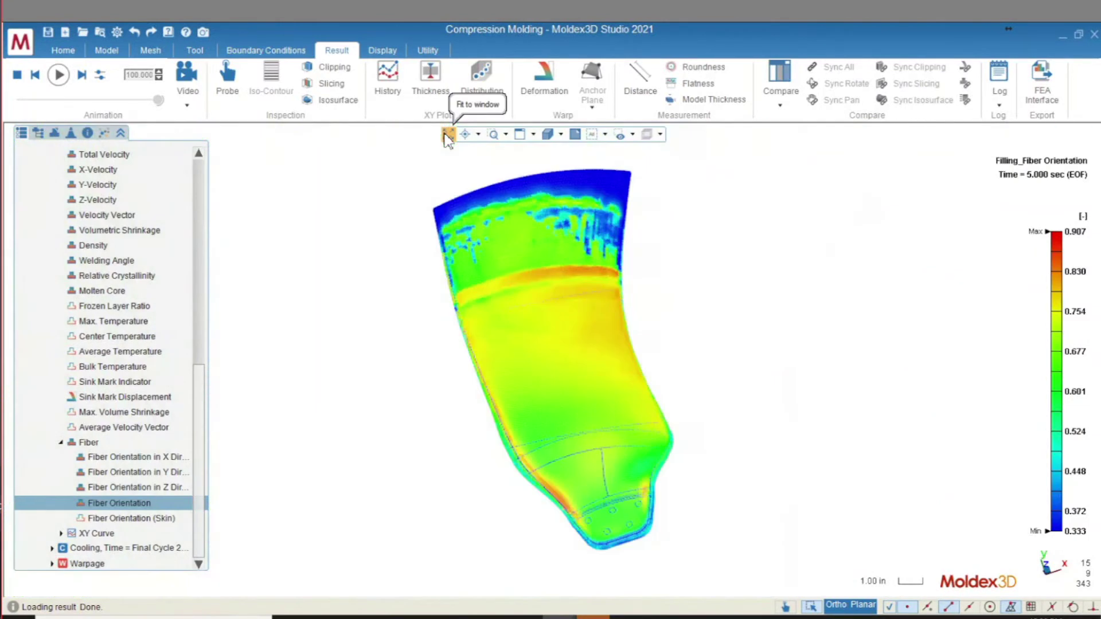